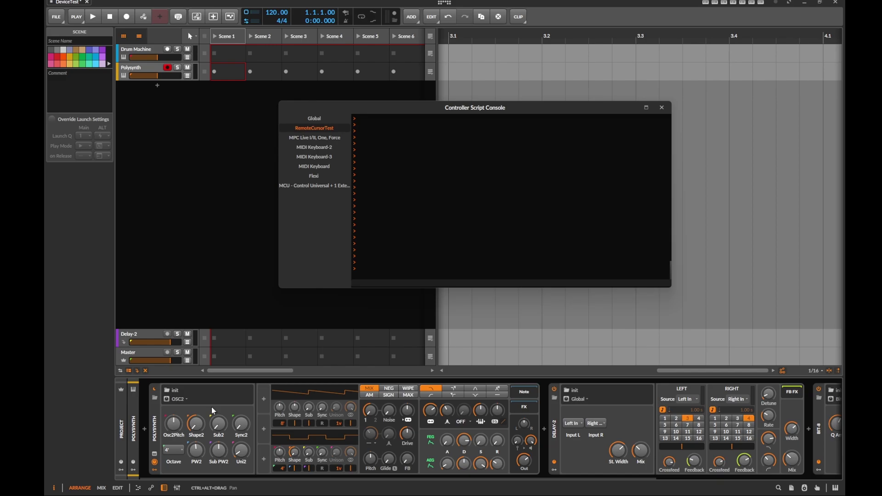
Read createCursorRemoteControlsPage's parameterCount and page-selection notes, then list Polysynth's remote pages in Bitwig
key("alt+Tab")
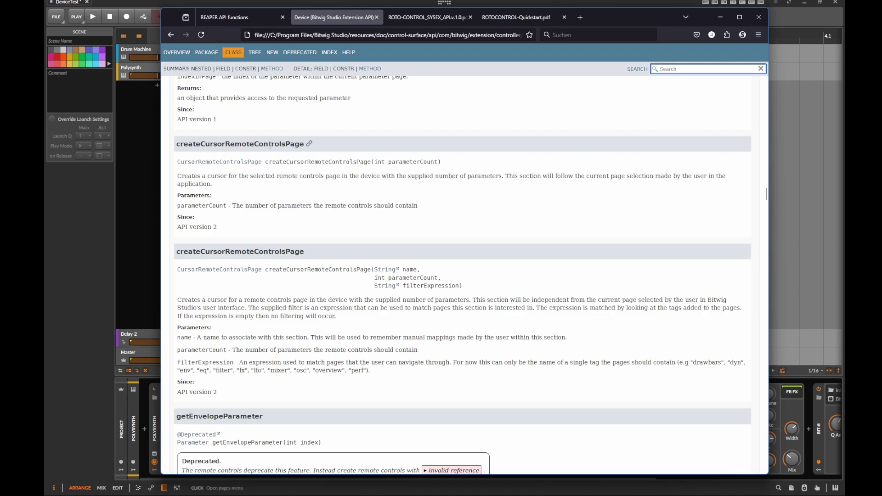
left_click(440, 161)
double_click(436, 161)
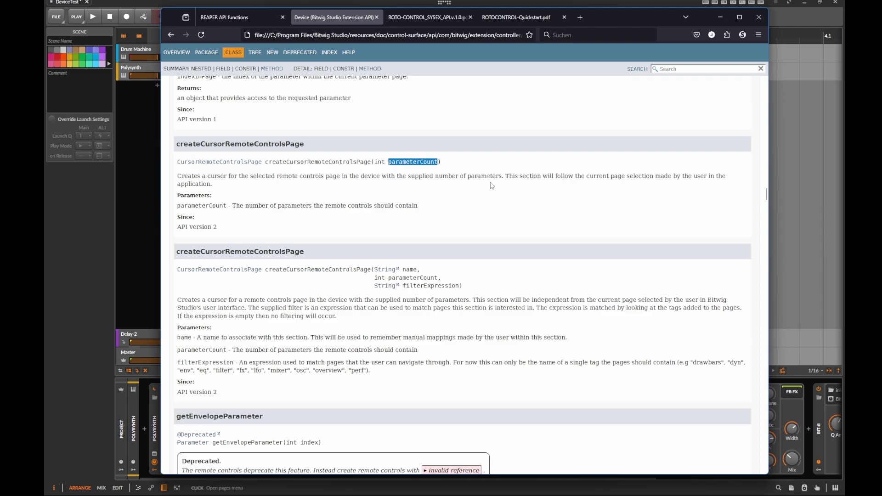
left_click(507, 177)
left_click_drag(506, 177, 654, 176)
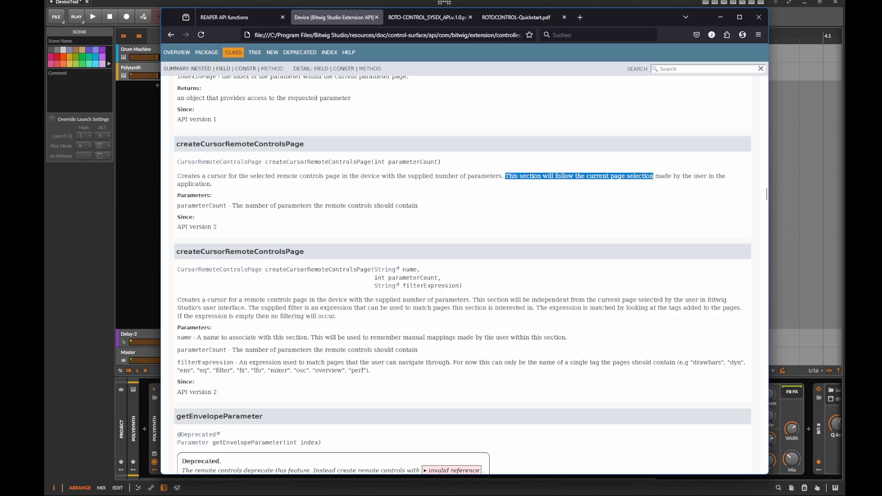
left_click(85, 211)
left_click(177, 399)
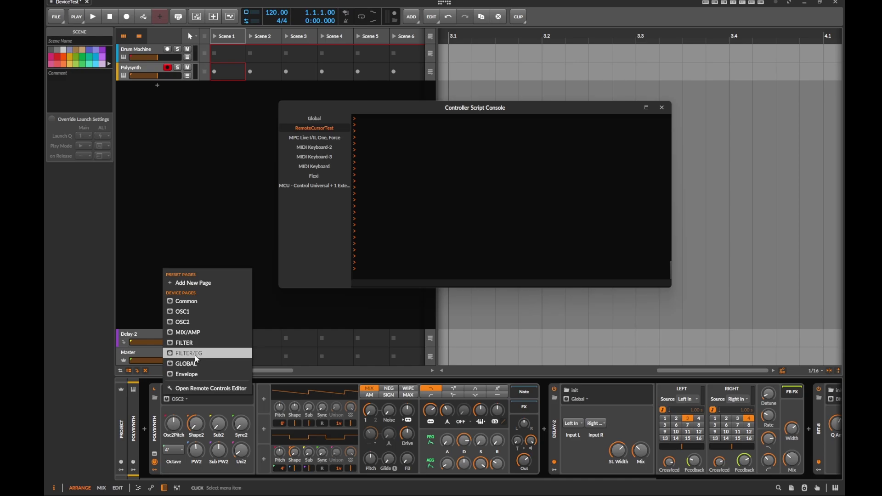
Switch Polysynth's remote controls to the FILTER/EG page with Filt Freq, Reso and FEG
left_click(198, 354)
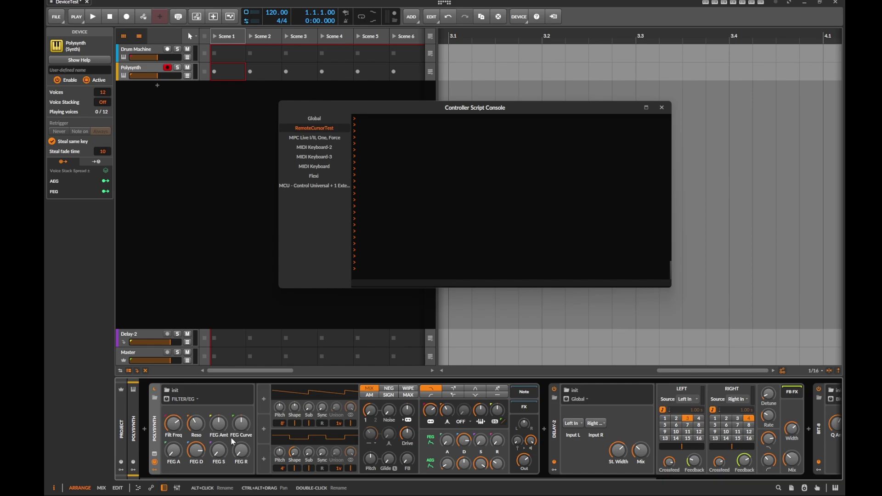
Highlight filterExpression in the filtered createCursorRemoteControlsPage overload of the API docs
key("alt+Tab")
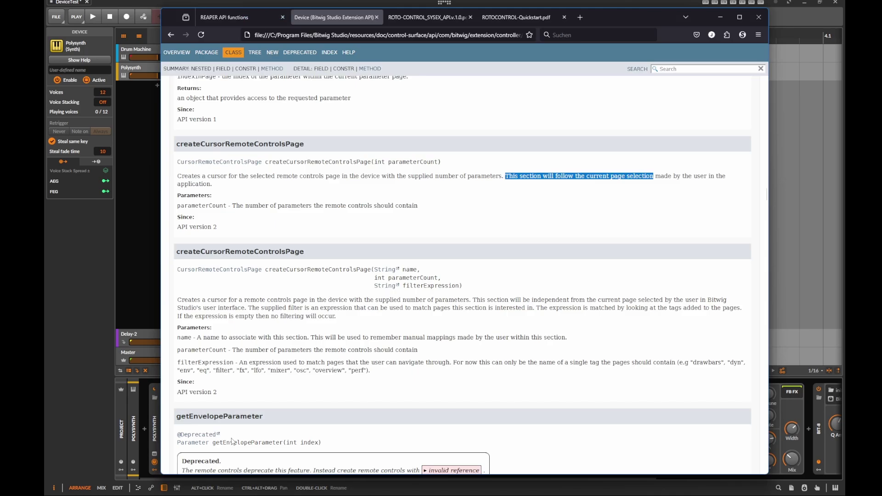
mouse_move(240, 251)
scroll(276, 253, "down", 3)
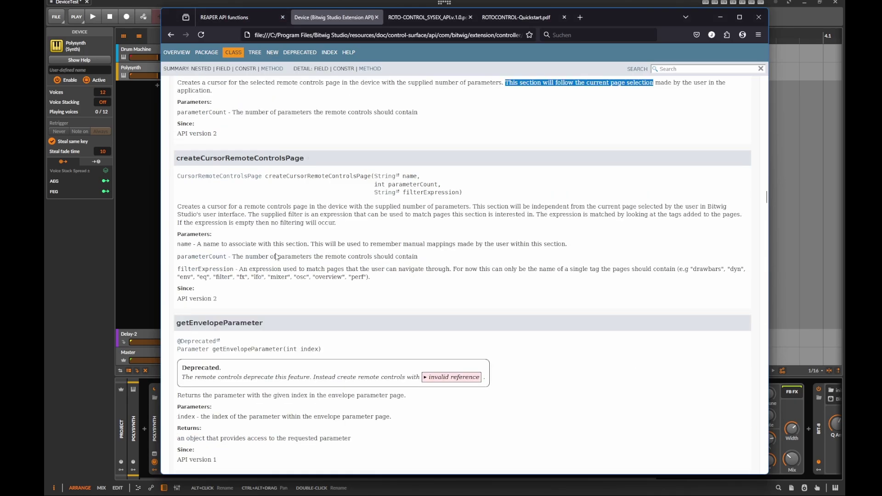
scroll(364, 201, "up", 3)
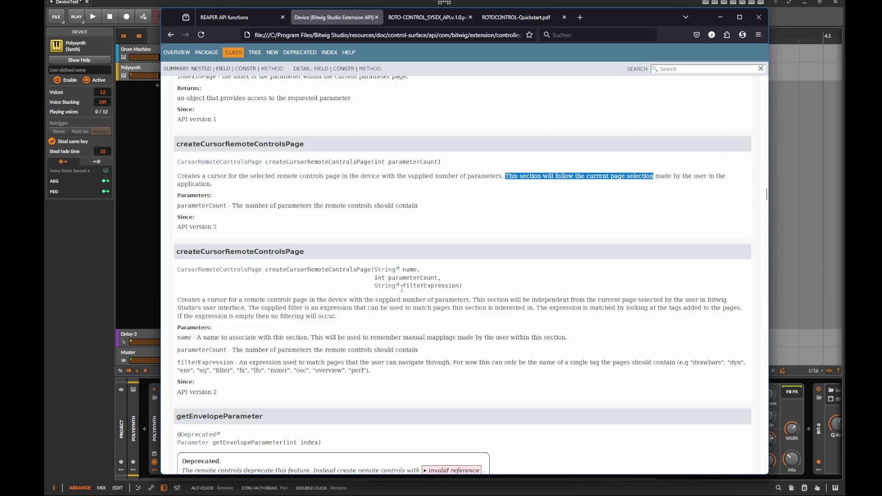
left_click_drag(402, 285, 459, 285)
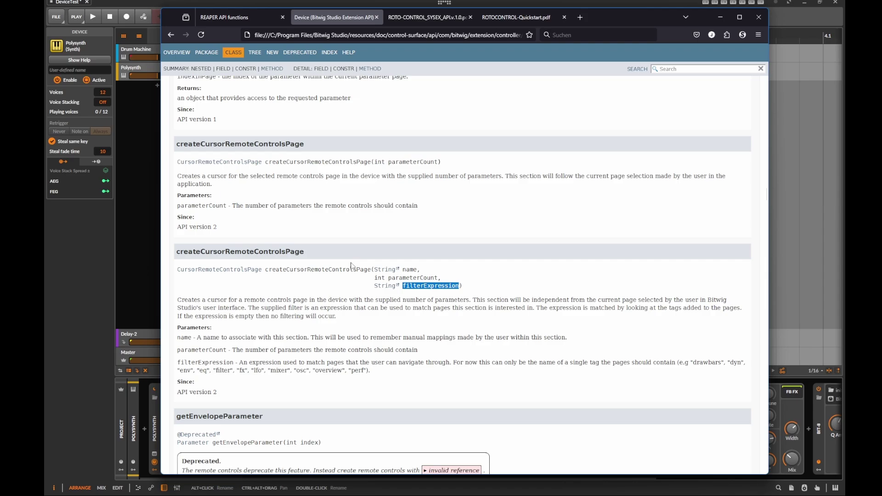
Close the Controller Script Console and open Polysynth's Remote Controls Editor
left_click(147, 210)
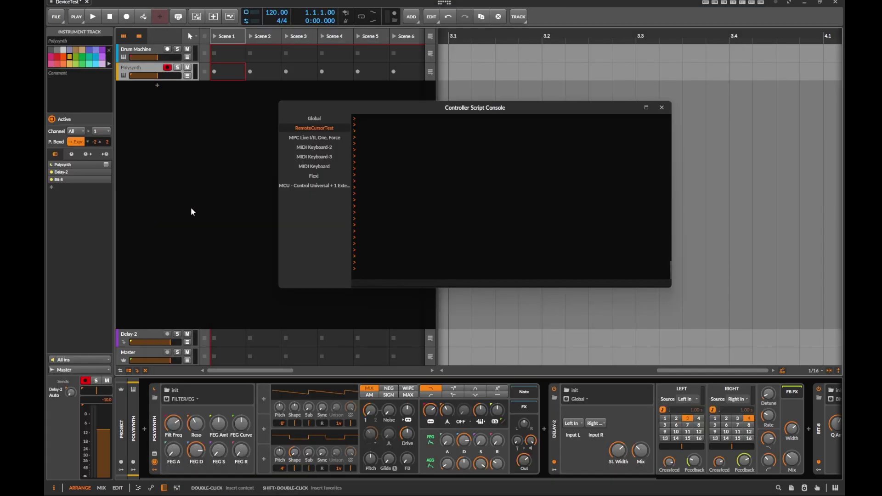
left_click(662, 107)
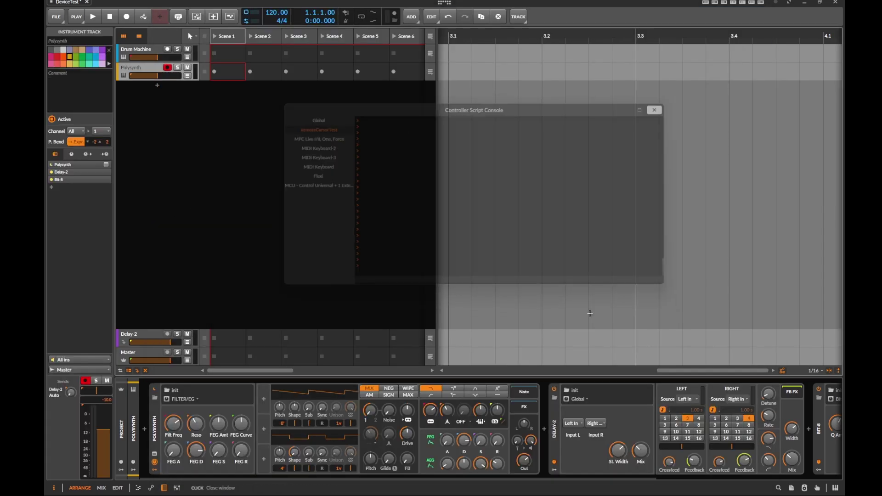
left_click(198, 399)
left_click(198, 388)
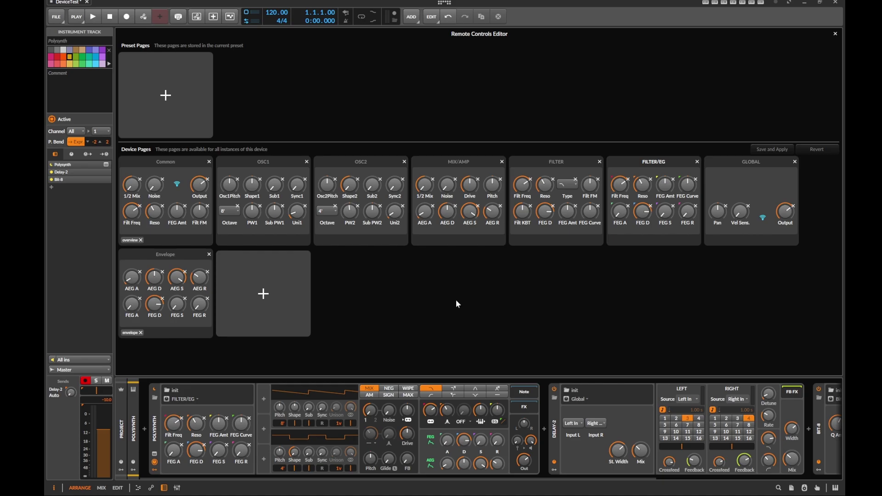
Revisit filterExpression in the API docs, then return to Bitwig Studio
key("alt+Tab")
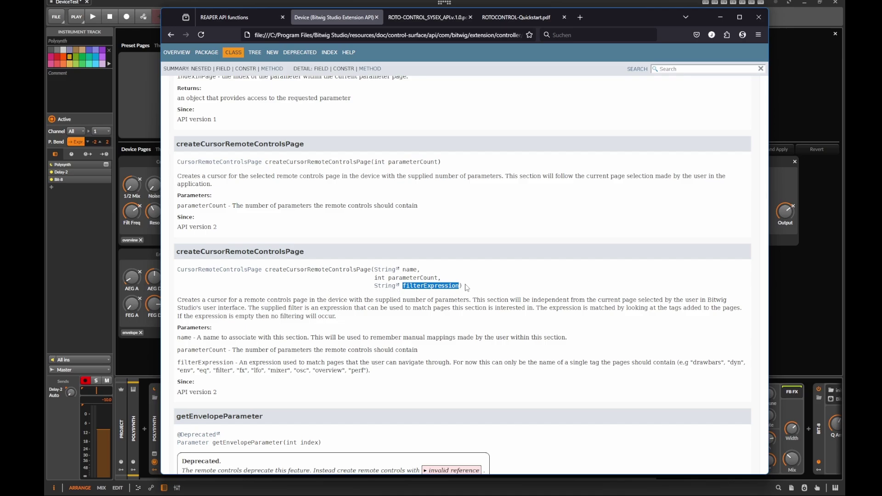
key("alt+Tab")
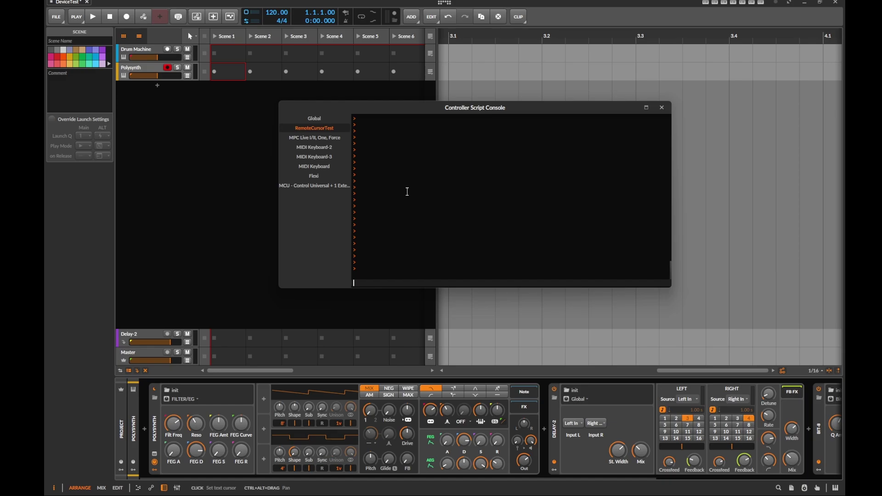
Select Polysynth, then Delay-2, and enlarge the console to show Delay-2's page log
left_click(154, 426)
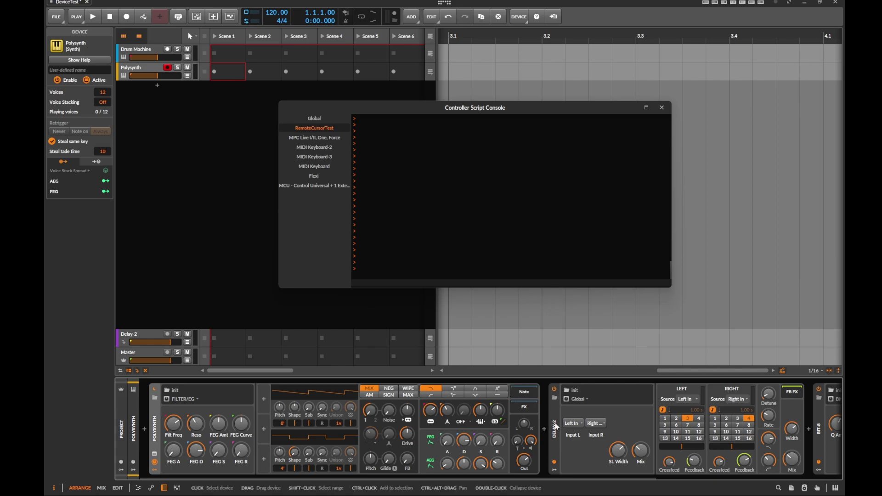
left_click(555, 427)
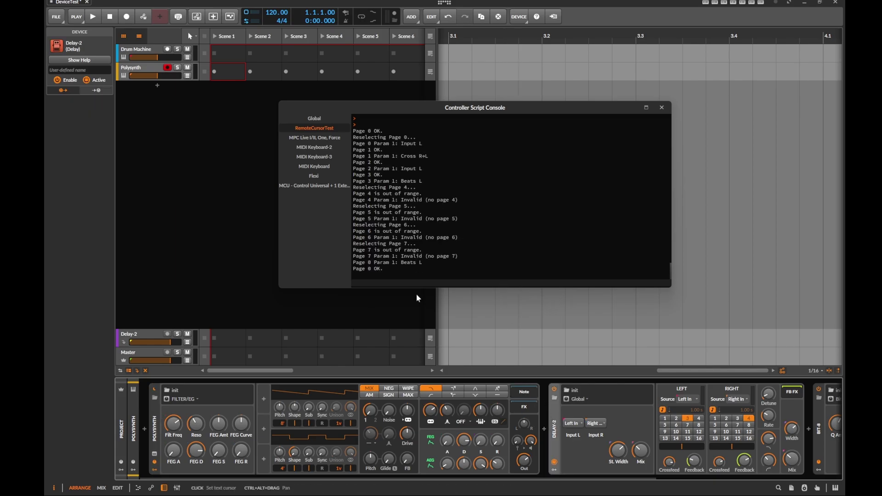
left_click_drag(398, 288, 394, 310)
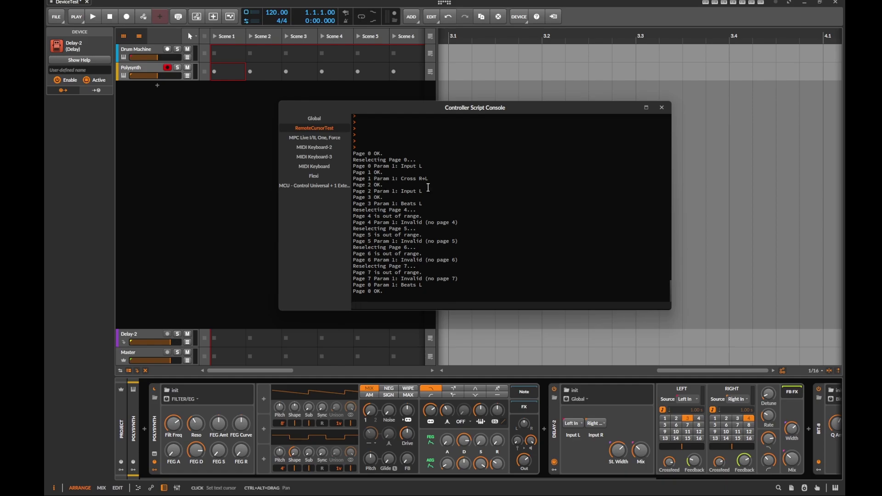
Open Delay-2's Remote Controls Editor and move the console off its pages
left_click(576, 400)
left_click(593, 473)
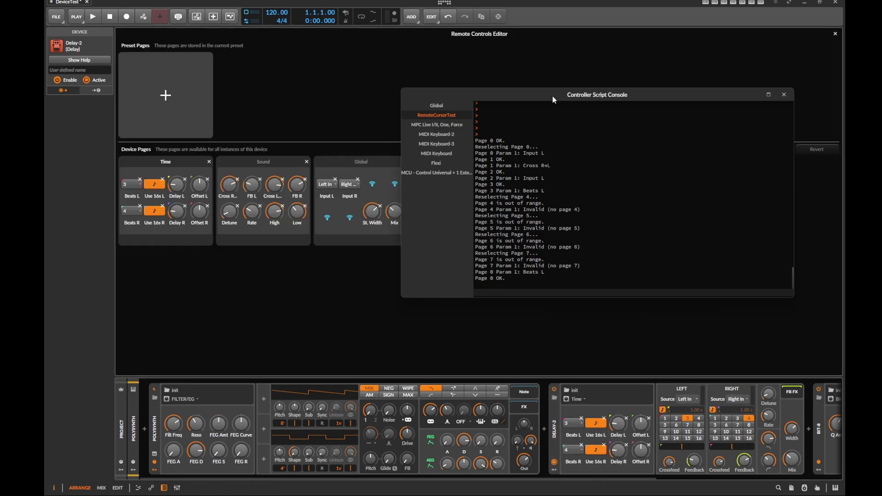
left_click_drag(553, 95, 577, 150)
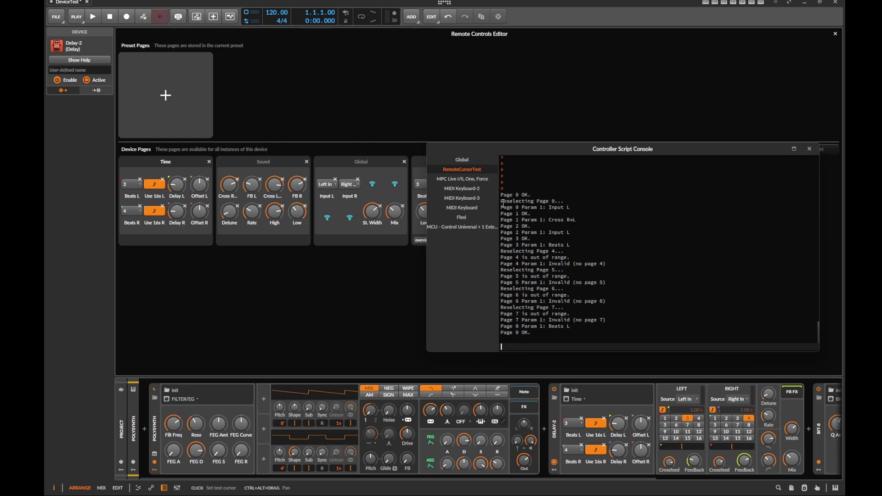
Highlight the console log lines for pages 0–2 and the Beats L parameter
left_click_drag(502, 209, 583, 209)
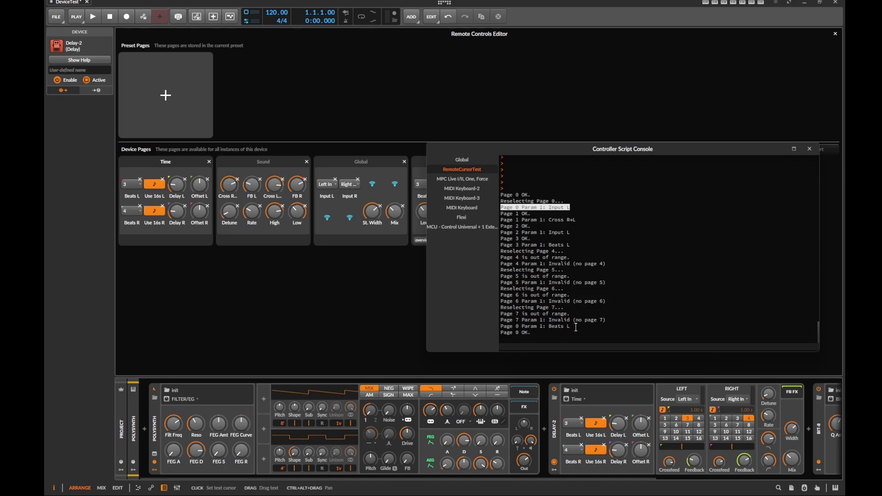
left_click_drag(572, 326, 490, 327)
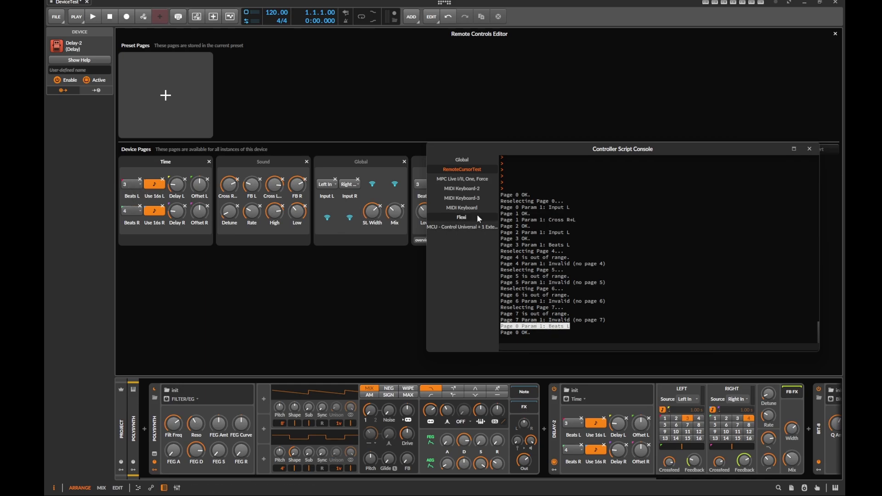
left_click_drag(501, 215, 533, 214)
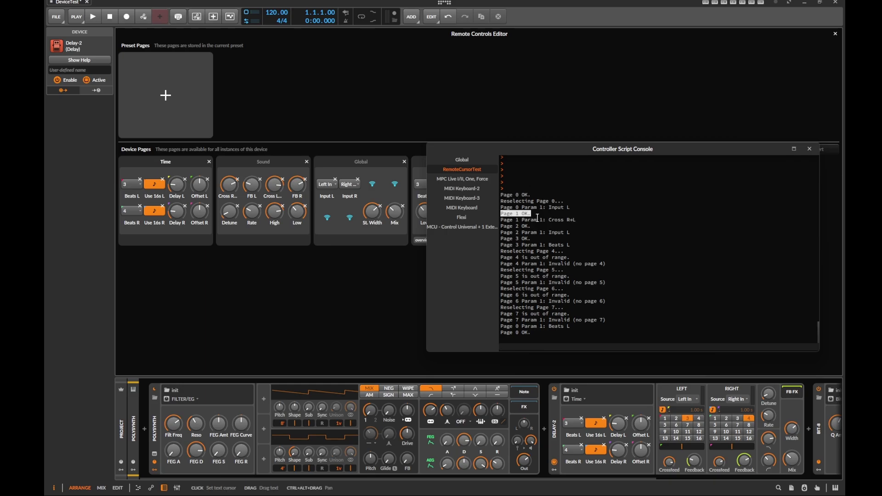
triple_click(584, 219)
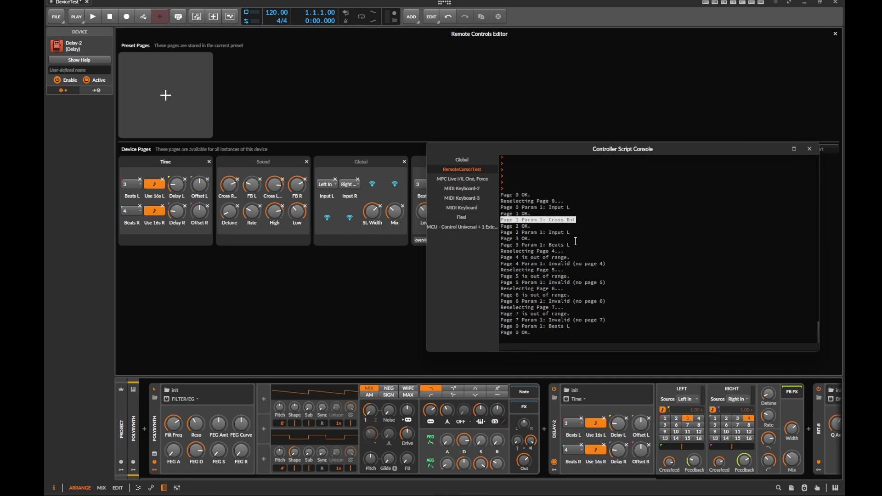
left_click_drag(533, 226, 508, 227)
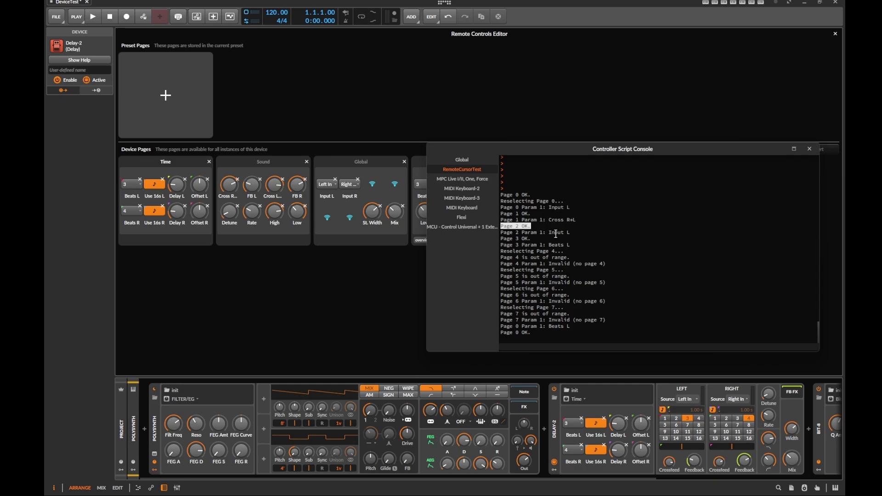
triple_click(572, 233)
left_click_drag(570, 232, 513, 232)
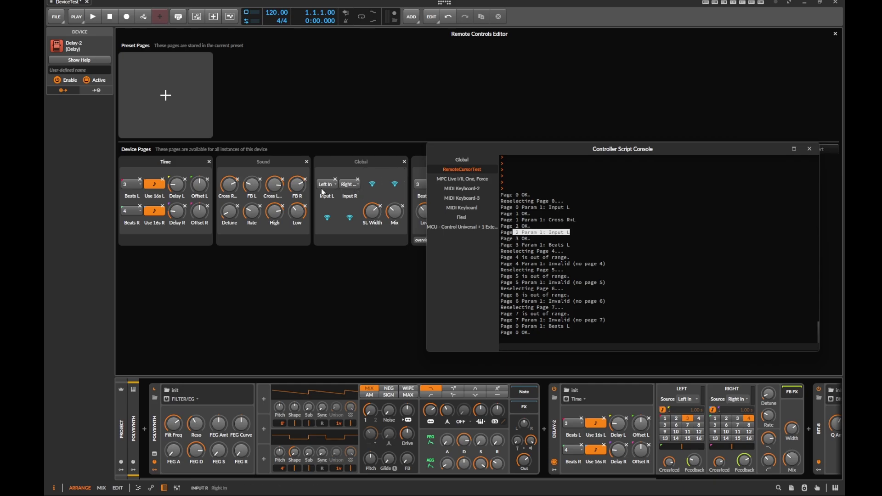
Highlight page 7's out-of-range lines and shift the console to uncover the Common page
left_click_drag(499, 153, 467, 222)
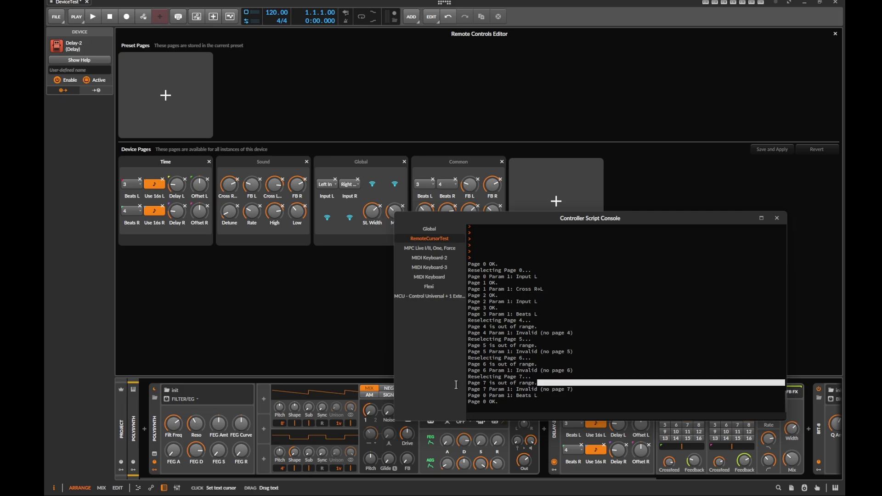
left_click_drag(549, 385, 458, 383)
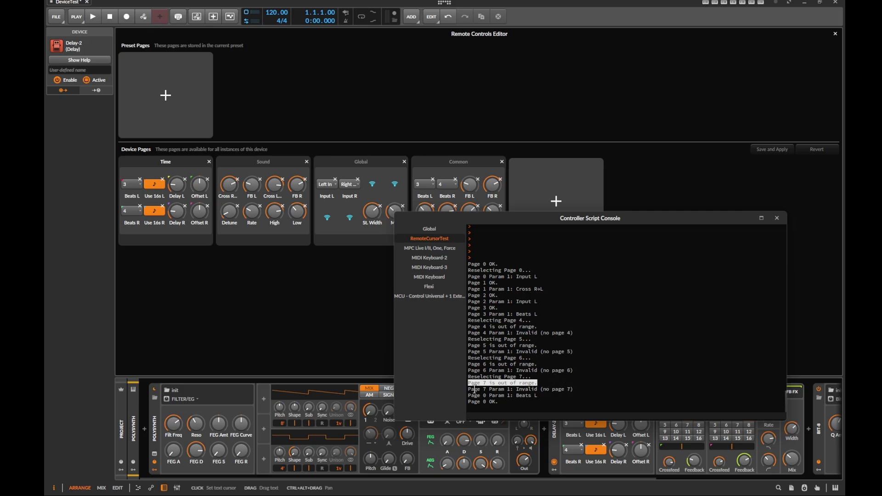
left_click_drag(475, 390, 574, 389)
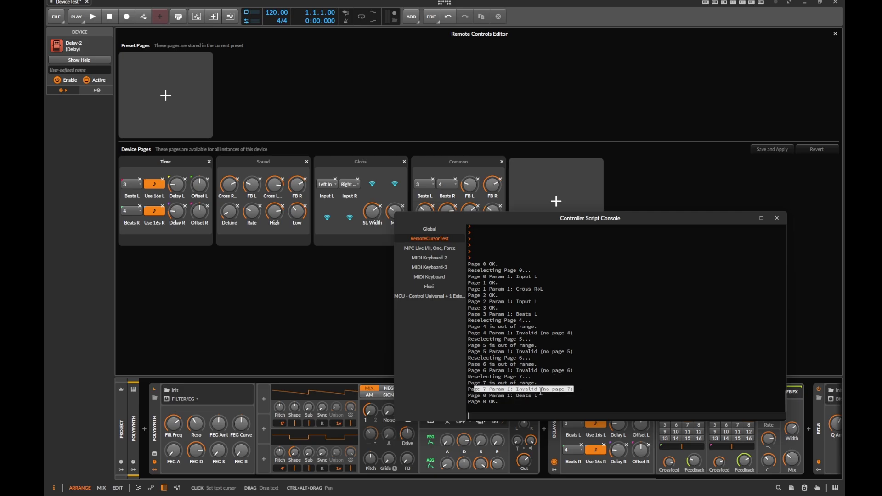
mouse_move(552, 218)
left_mouse_down()
mouse_move(525, 271)
mouse_move(440, 88)
left_mouse_up()
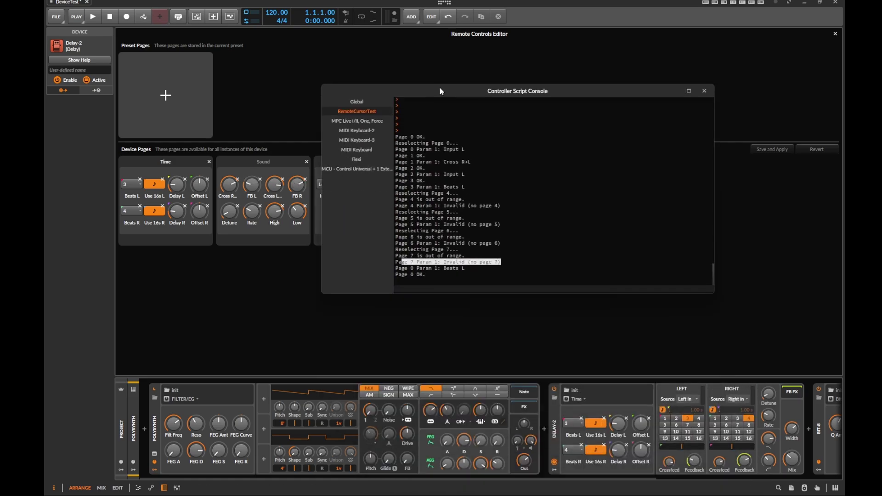
Make Polysynth the current device and reopen its Remote Controls Editor
left_click(156, 427)
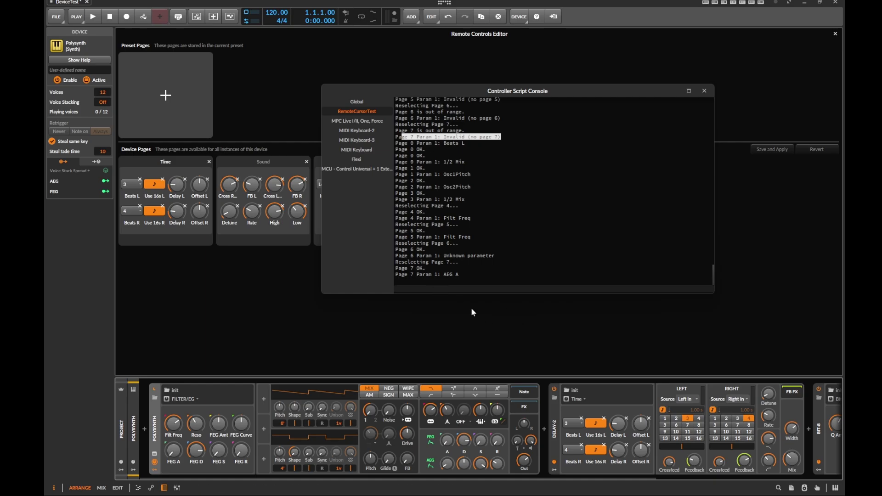
key("Return")
key("Return")
key("Return")
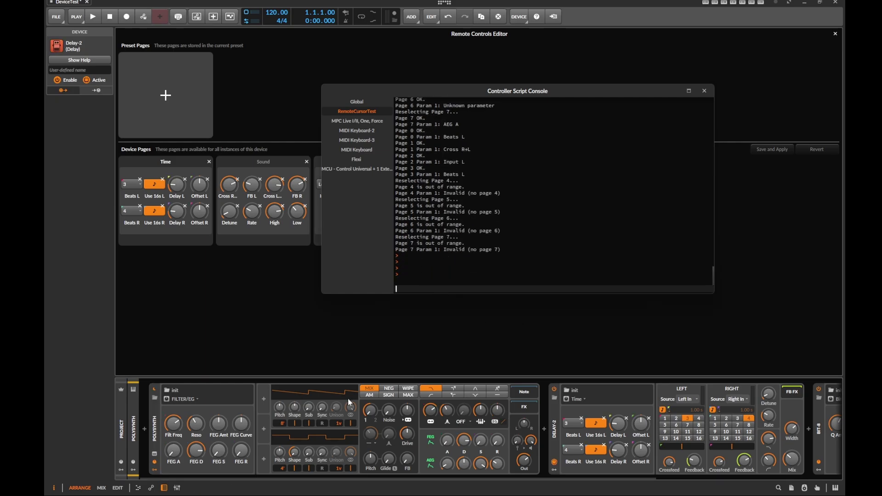
left_click(146, 434)
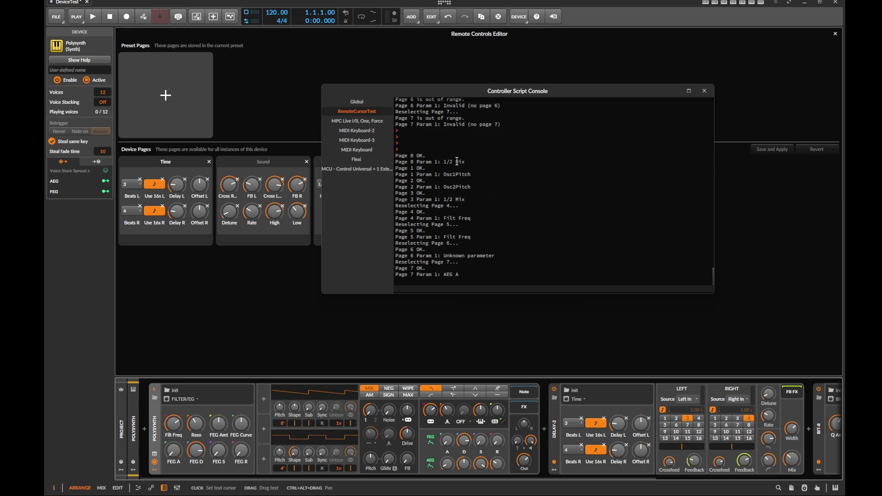
left_click(835, 34)
left_click(215, 401)
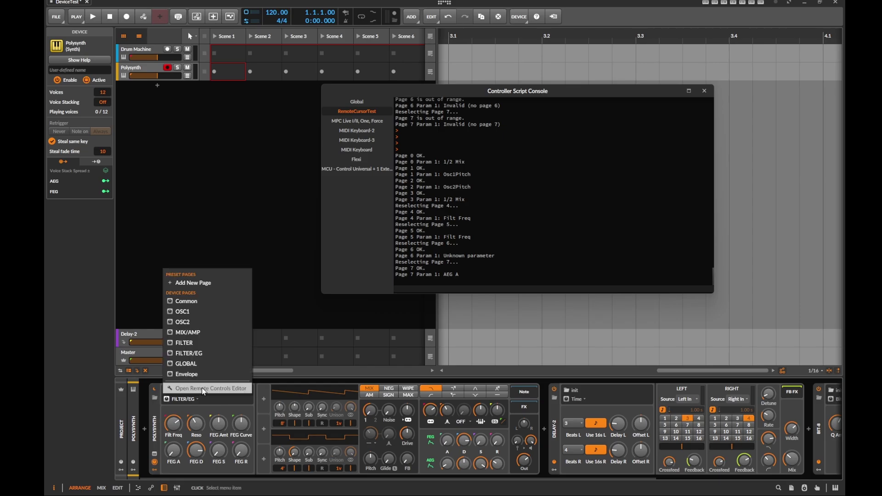
left_click(216, 444)
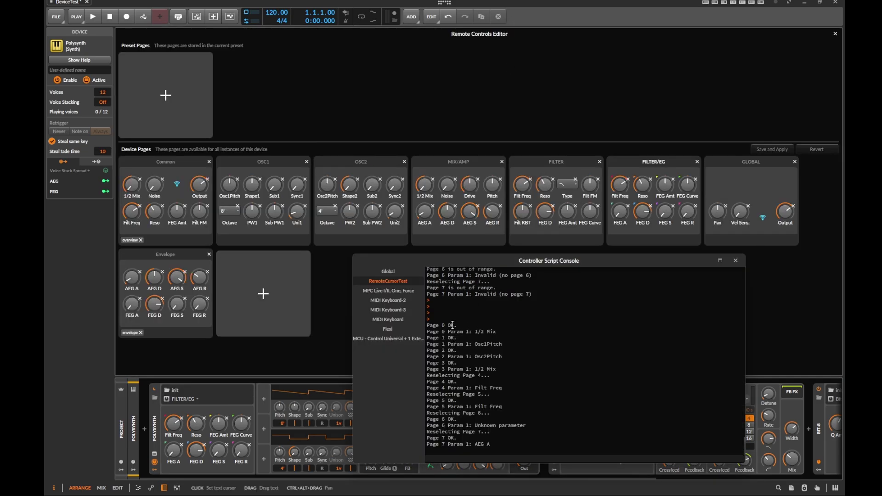
Highlight first parameters 1/2 Mix, Osc1Pitch, Osc2Pitch and AEG A, then move the console
left_click_drag(448, 332, 506, 331)
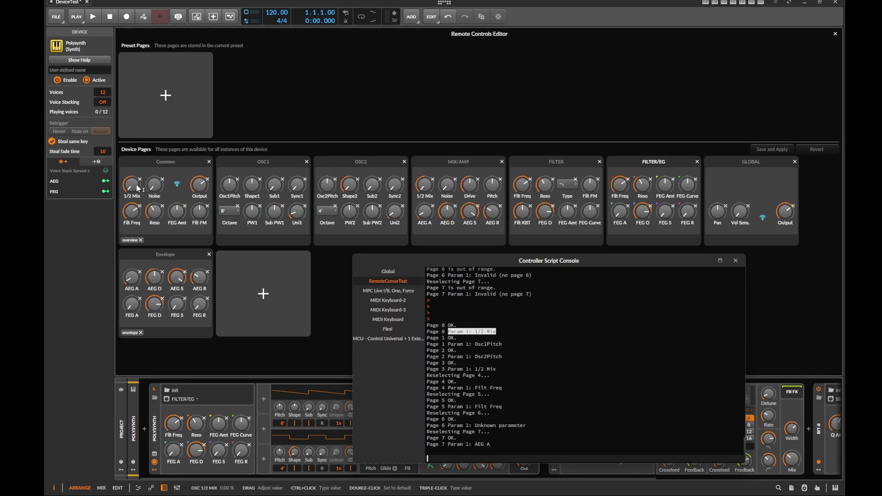
left_click_drag(448, 345, 503, 344)
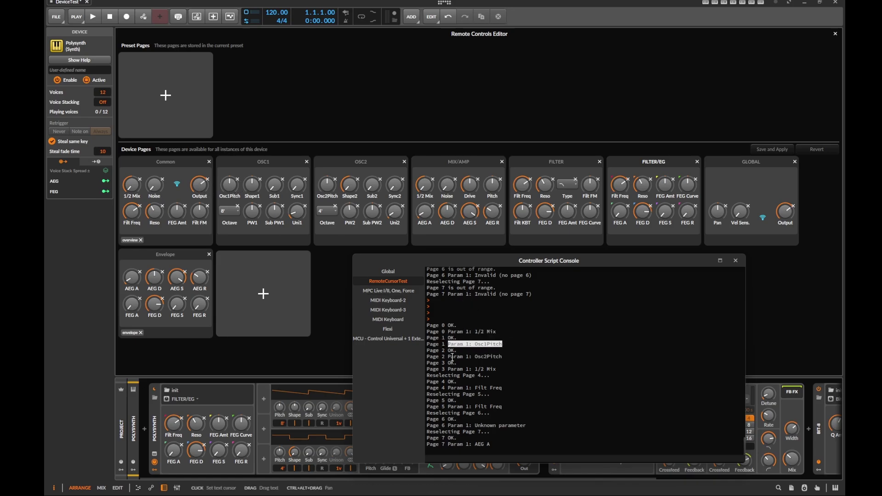
left_click_drag(453, 356, 502, 357)
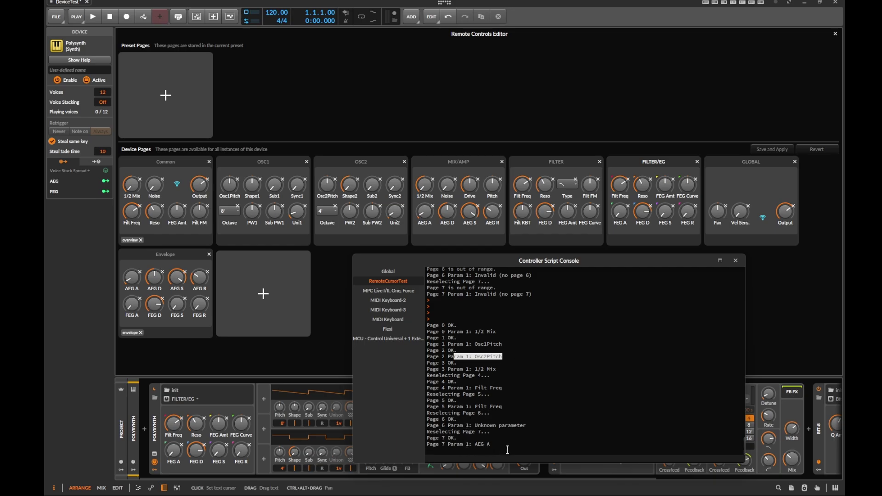
left_click_drag(507, 445, 423, 446)
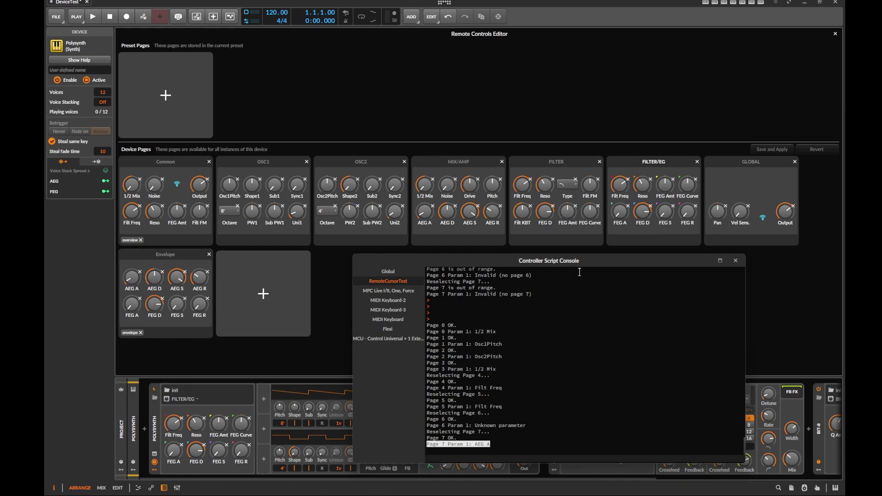
left_click_drag(529, 264, 432, 93)
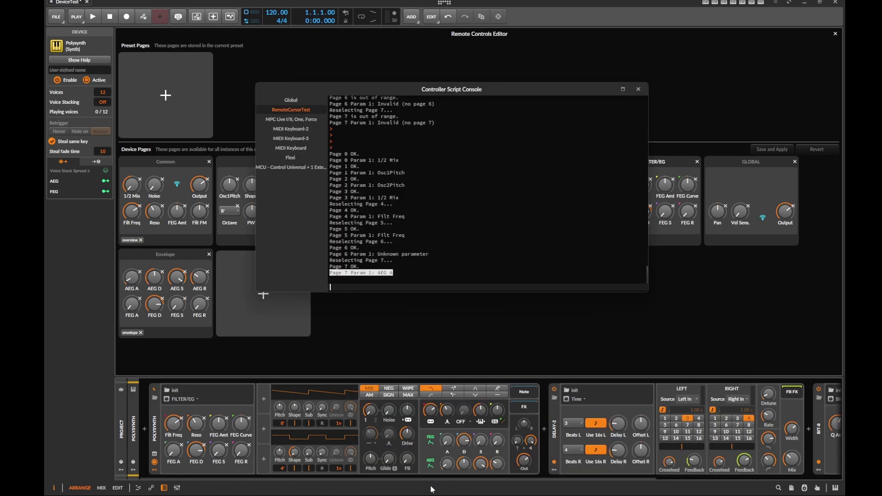
Make Bit-8 the current device, keep its Bit page, and highlight the Q Amt log line
left_click_drag(446, 481, 636, 479)
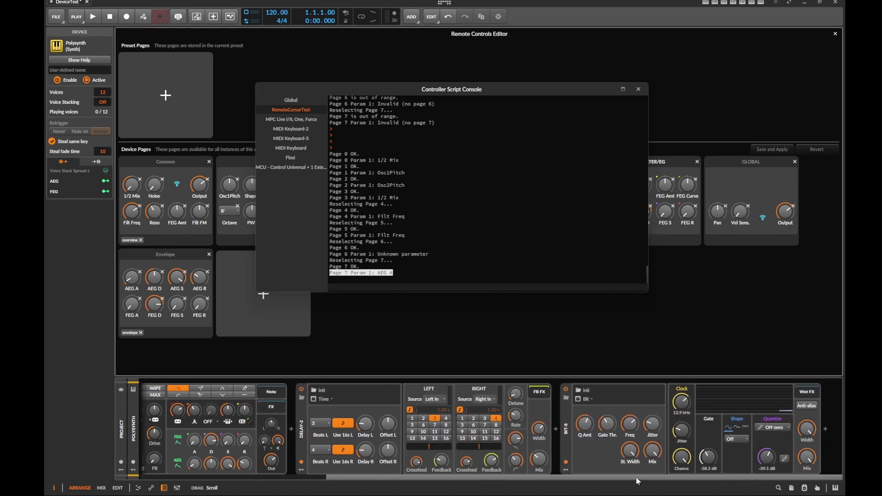
left_click(566, 427)
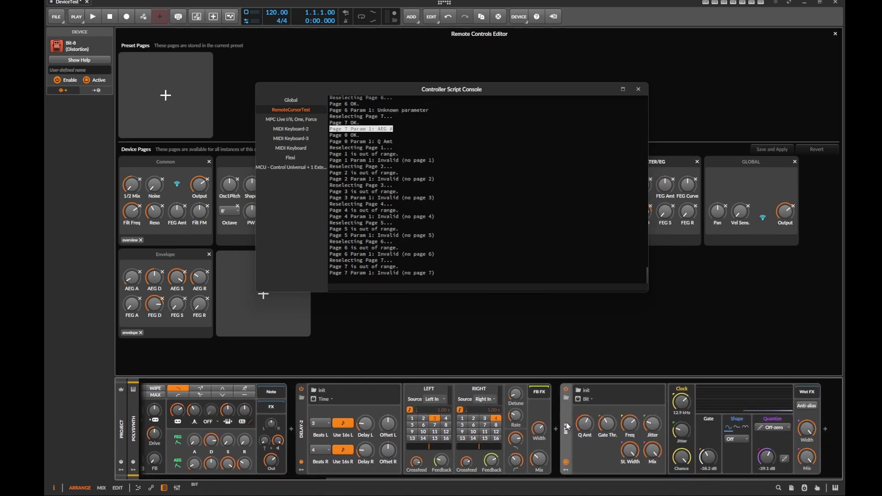
left_click(589, 399)
left_click(547, 341)
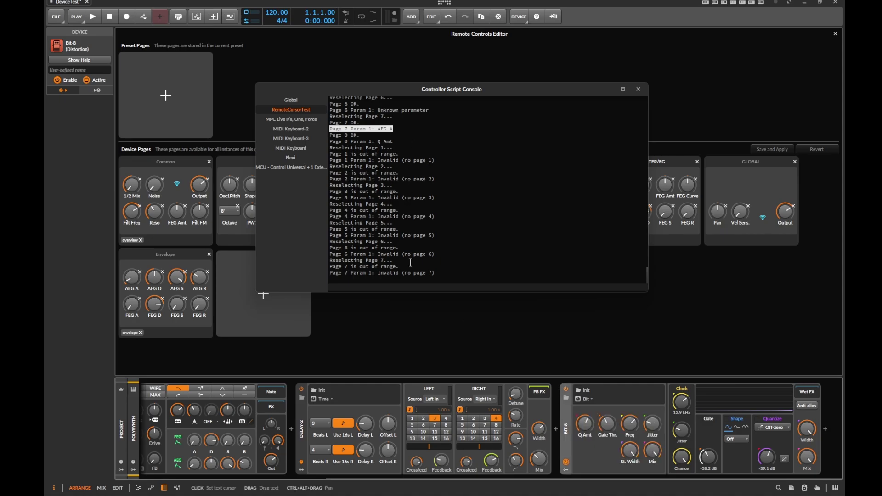
triple_click(399, 142)
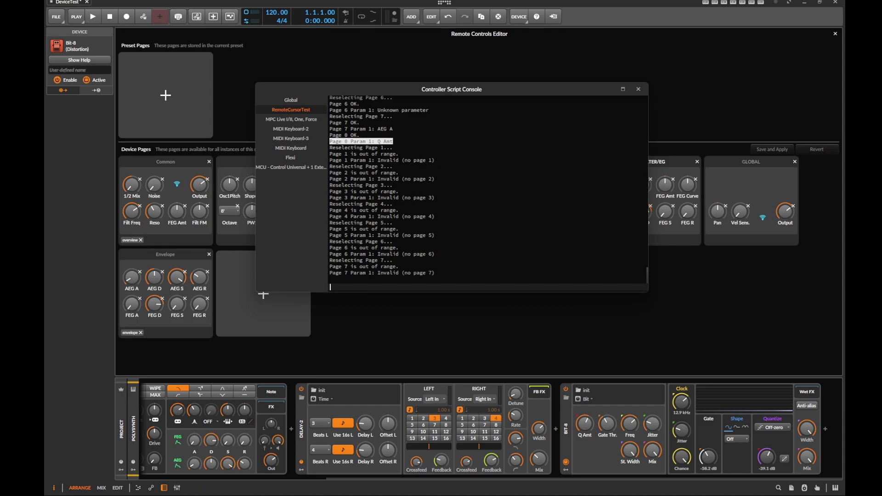
key("alt+Tab")
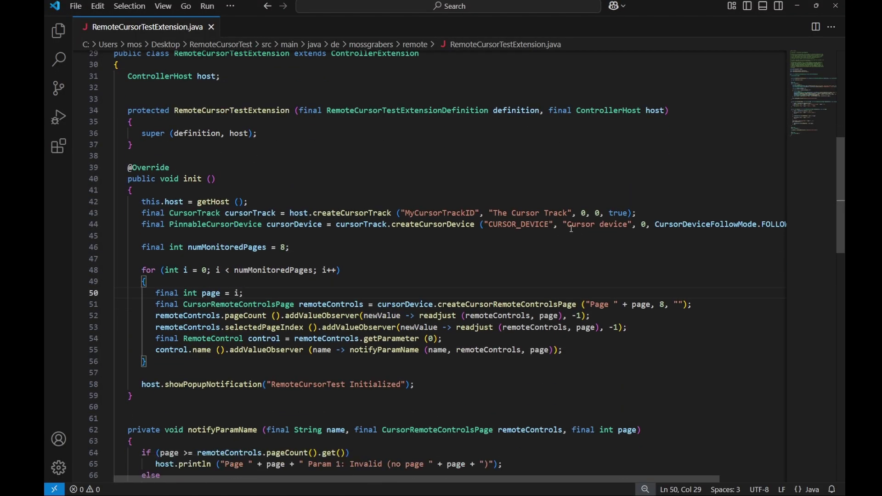
left_click(133, 213)
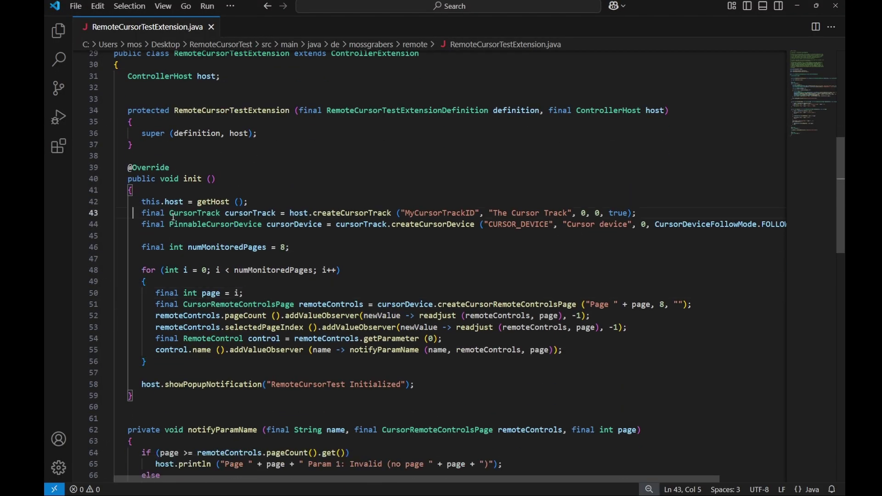
key("ctrl+l")
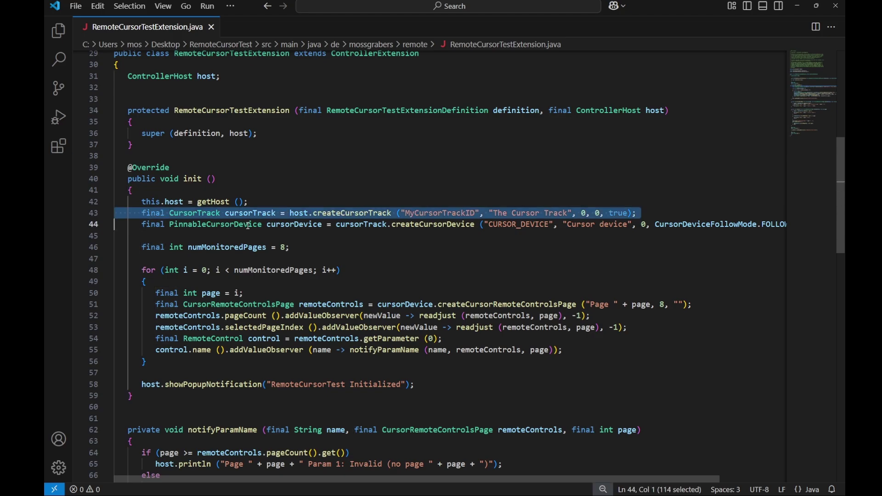
key("ctrl+l")
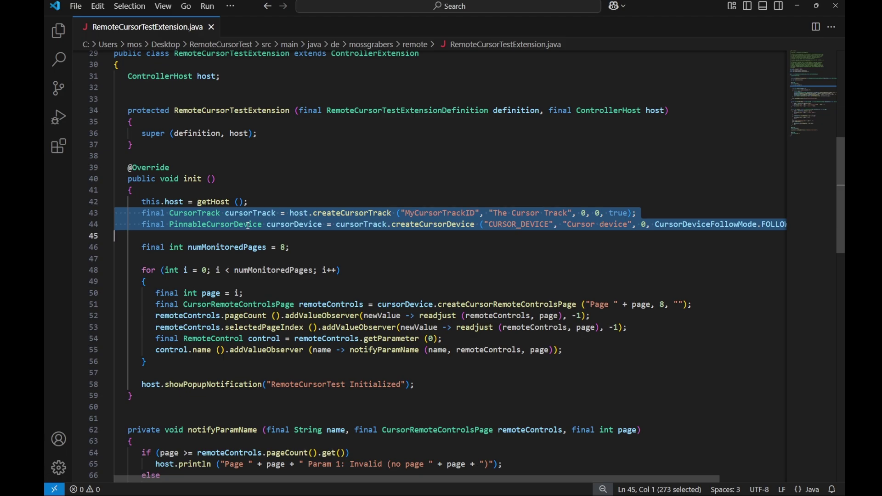
key("Down")
key("shift+End")
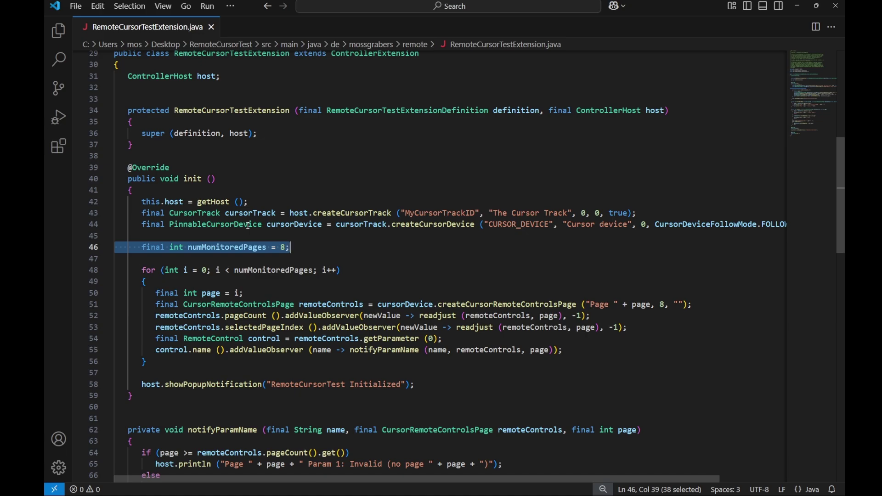
key("Down")
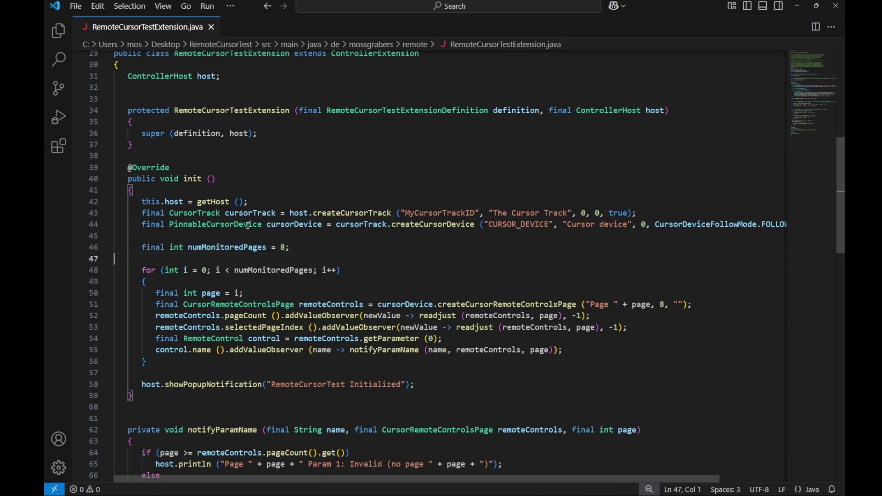
key("Down")
scroll(249, 226, "down", 2)
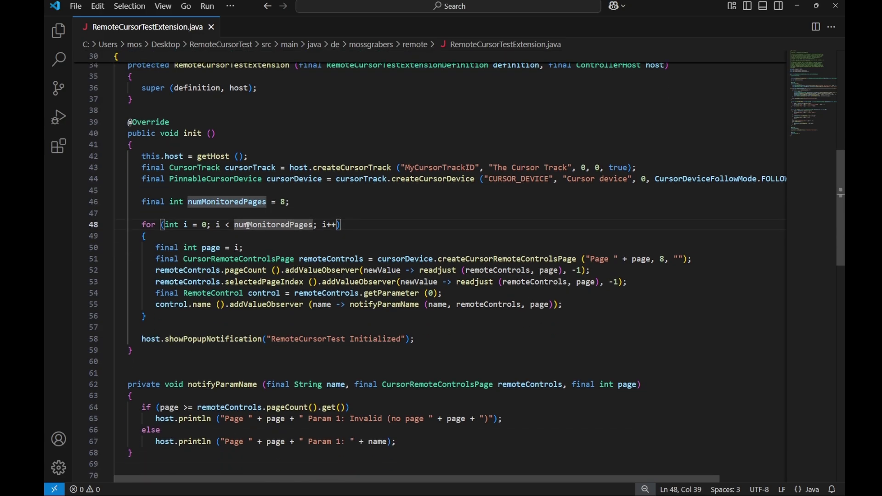
double_click(512, 260)
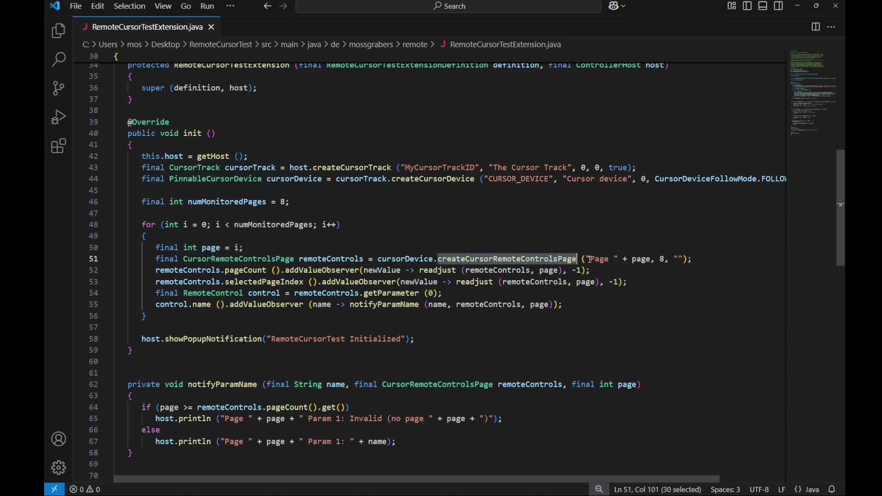
left_click_drag(587, 259, 652, 260)
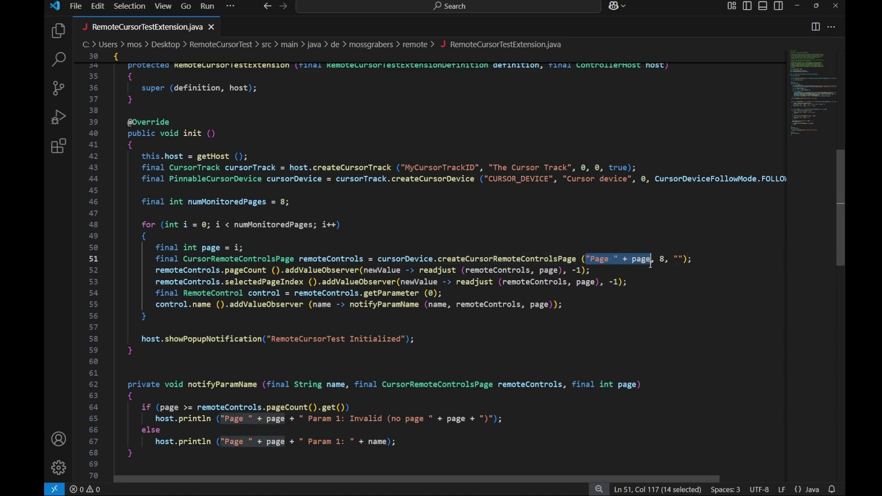
double_click(664, 260)
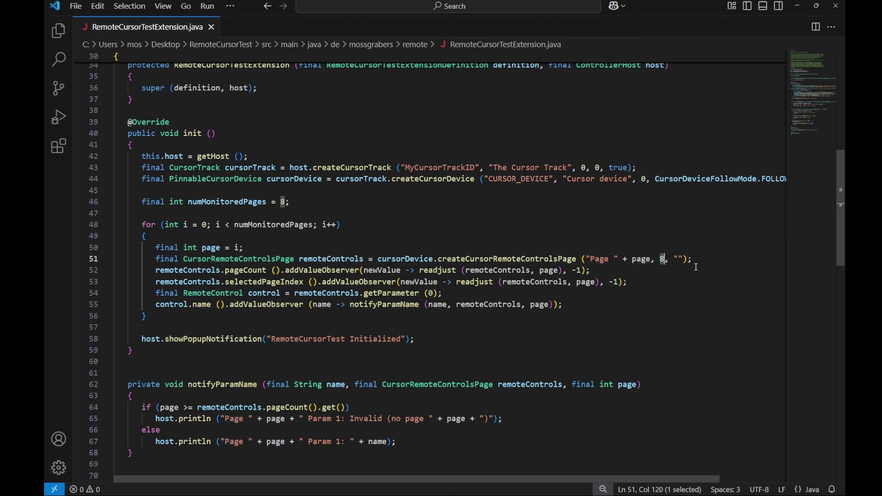
left_click_drag(673, 260, 686, 260)
double_click(232, 270)
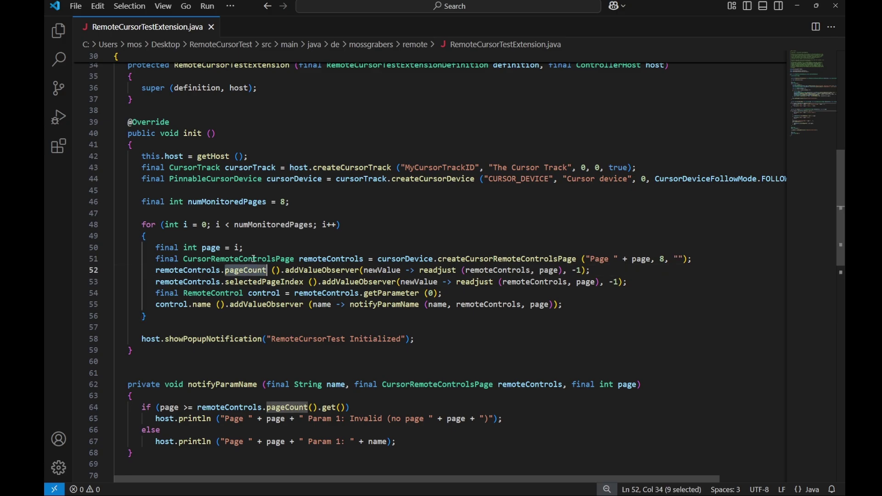
double_click(446, 271)
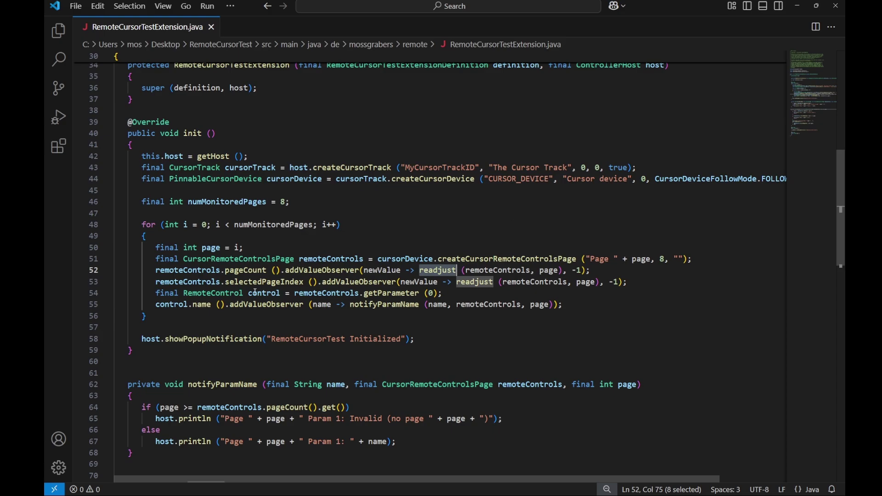
double_click(272, 281)
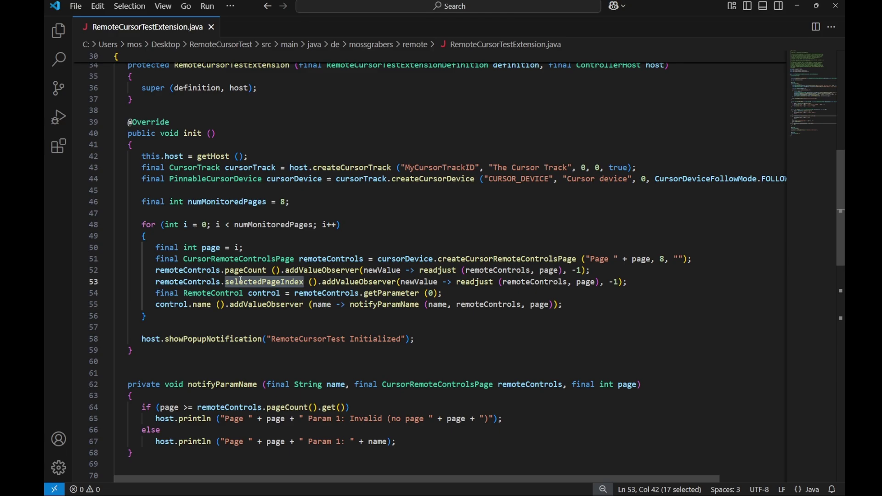
double_click(476, 281)
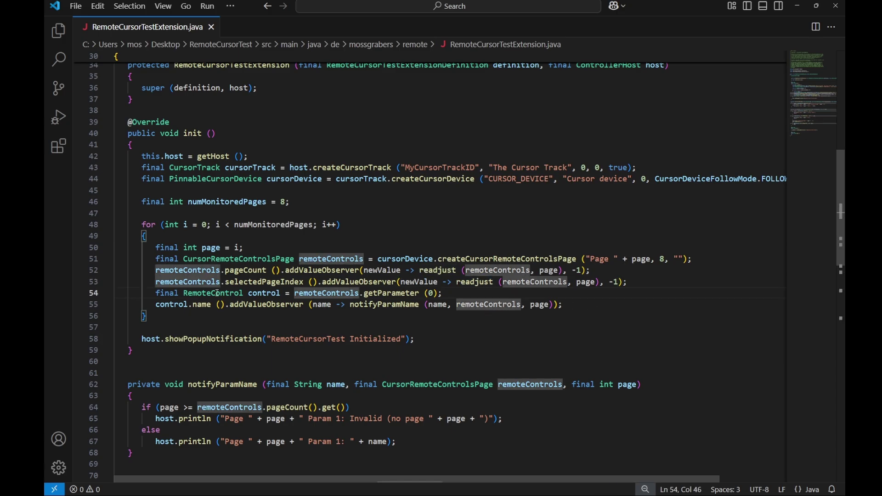
left_click_drag(208, 293, 459, 293)
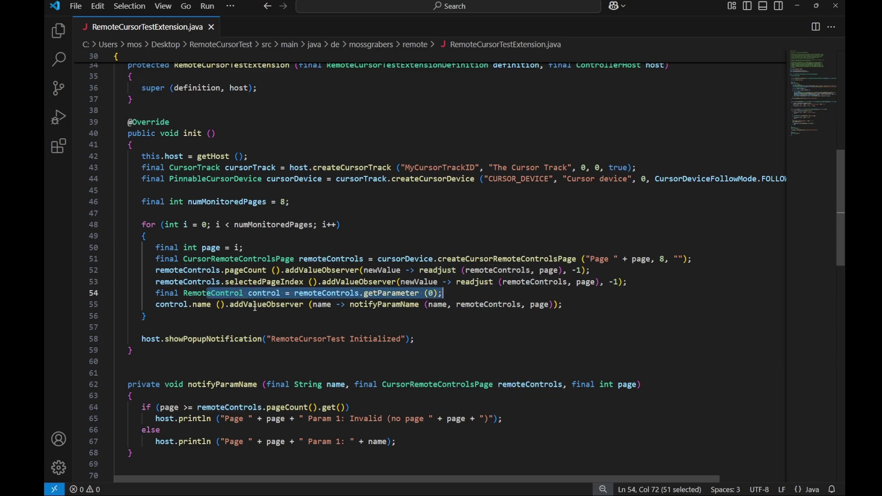
left_click_drag(249, 305, 564, 305)
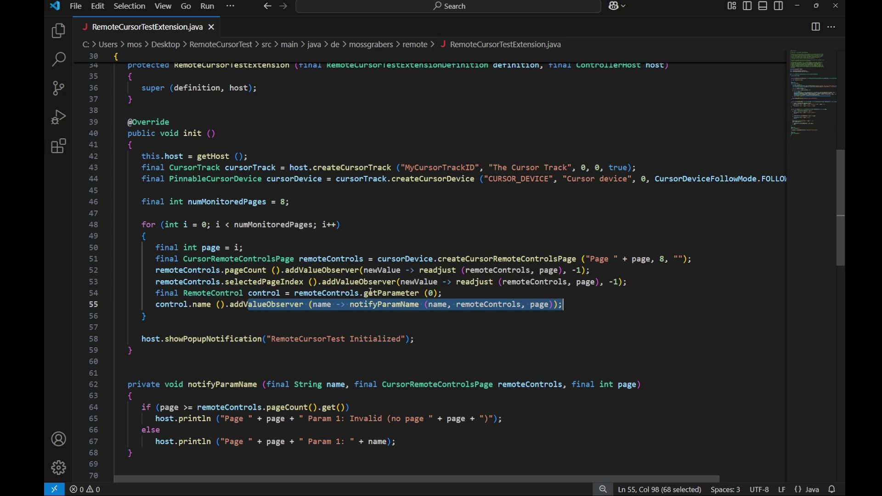
double_click(389, 305)
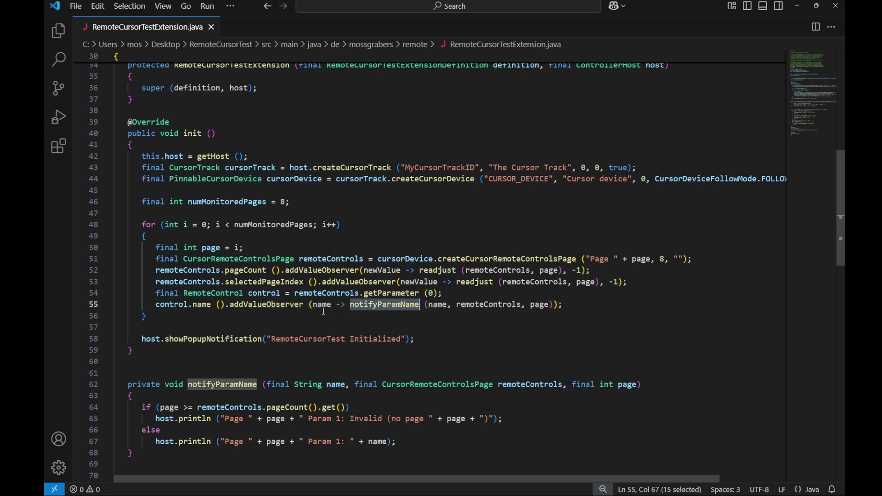
scroll(324, 312, "down", 1)
scroll(314, 313, "down", 2)
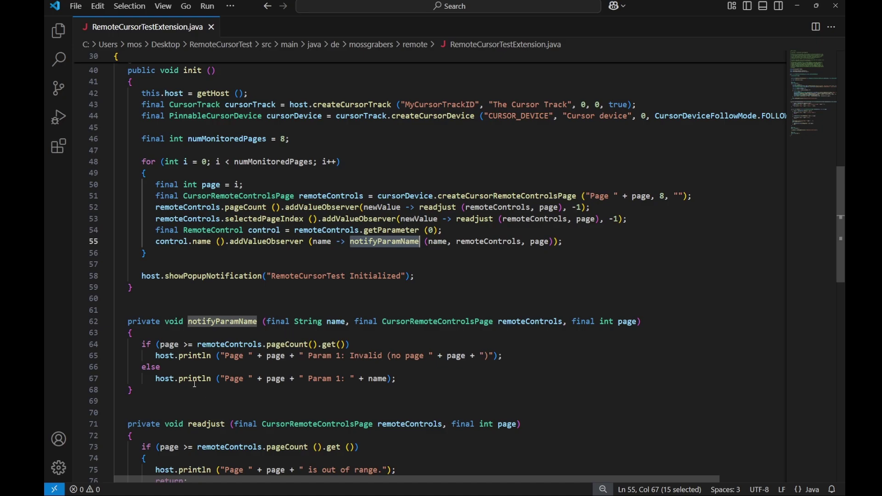
double_click(378, 380)
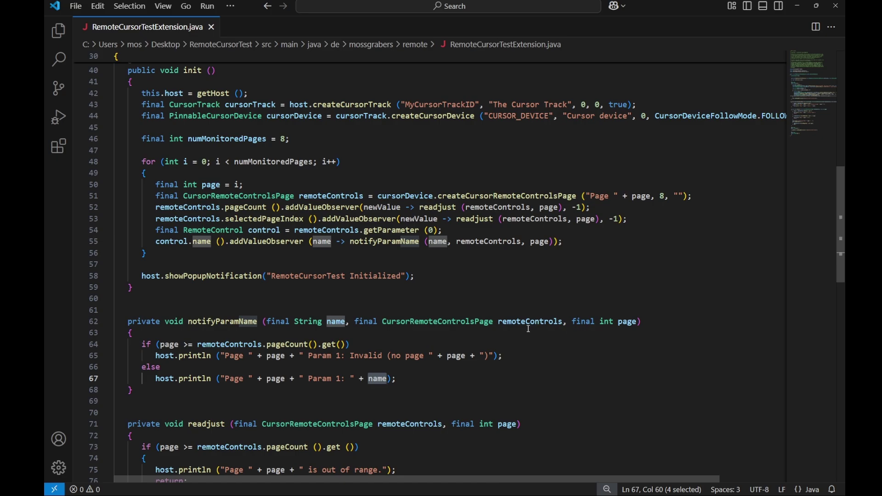
scroll(529, 329, "down", 1)
scroll(436, 312, "down", 2)
scroll(349, 298, "down", 3)
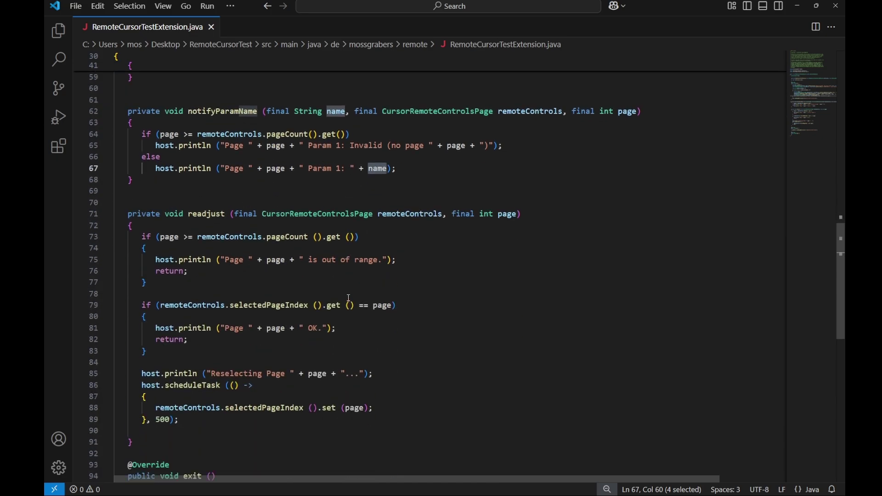
scroll(349, 298, "down", 1)
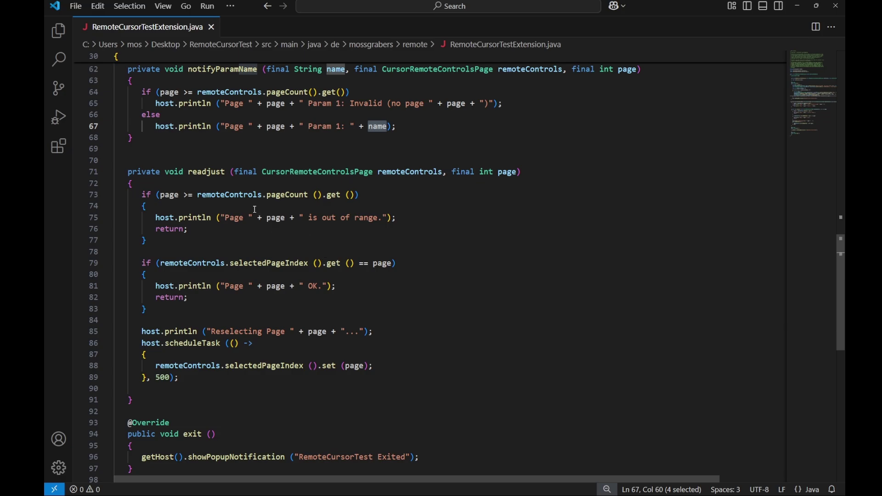
left_click(164, 195)
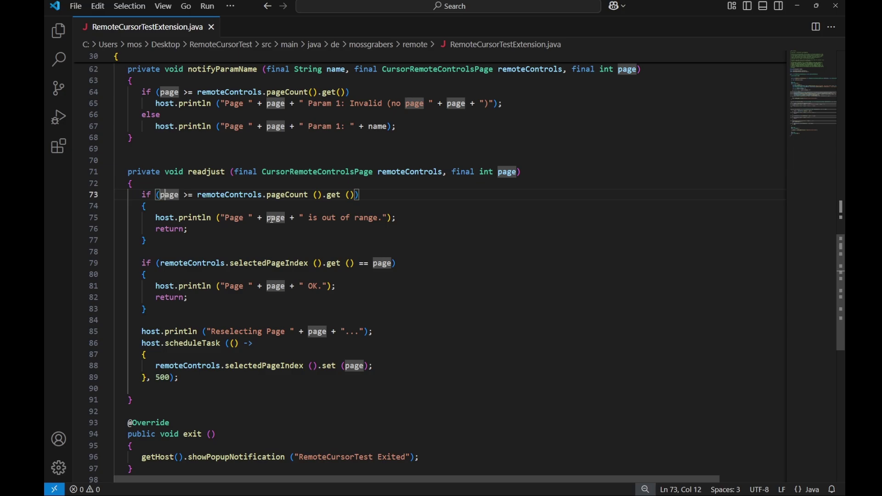
left_click(278, 263)
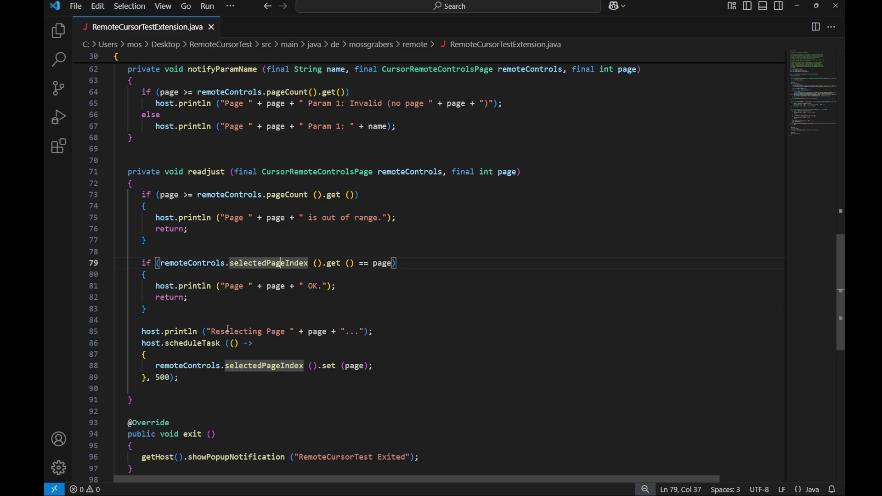
left_click_drag(226, 331, 380, 330)
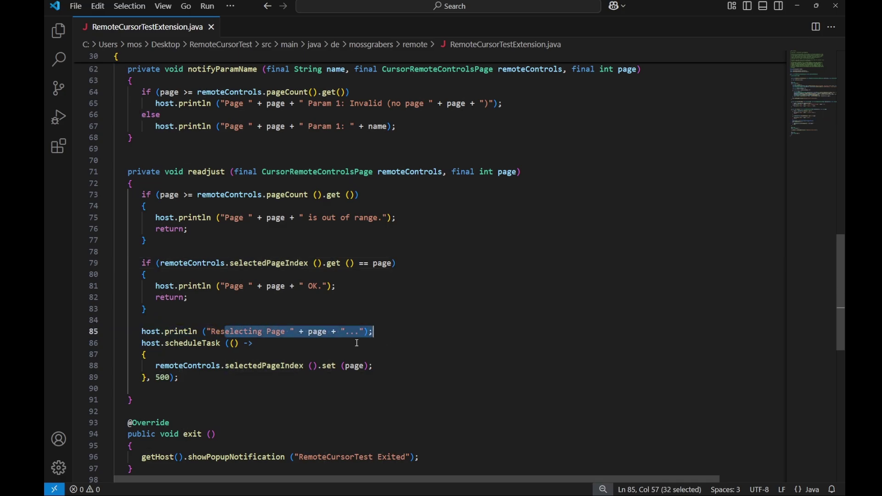
left_click(278, 356)
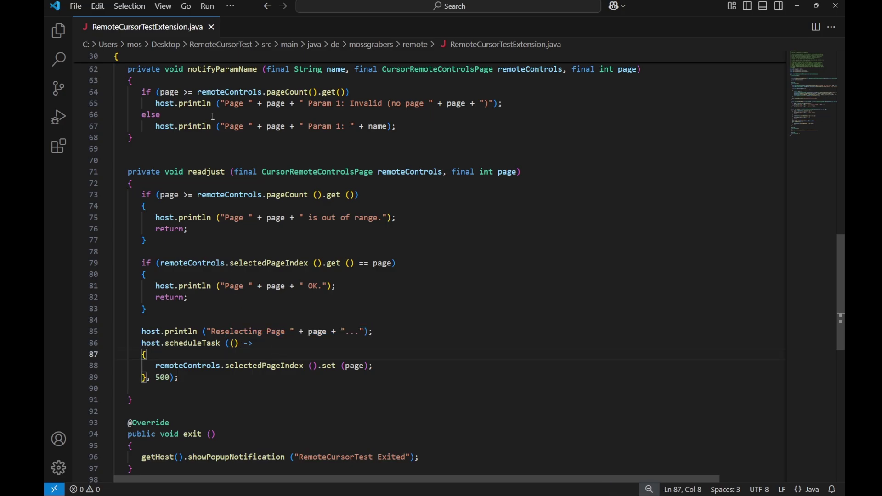
left_click(239, 366)
left_click(179, 345)
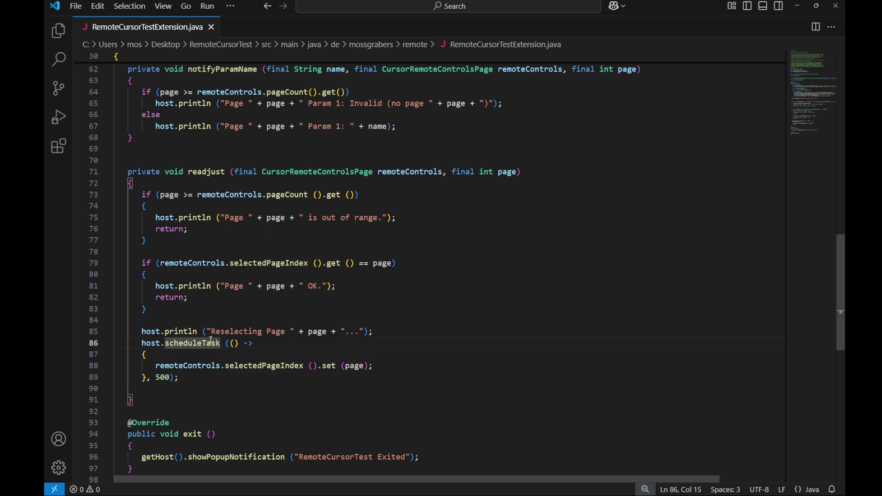
double_click(163, 378)
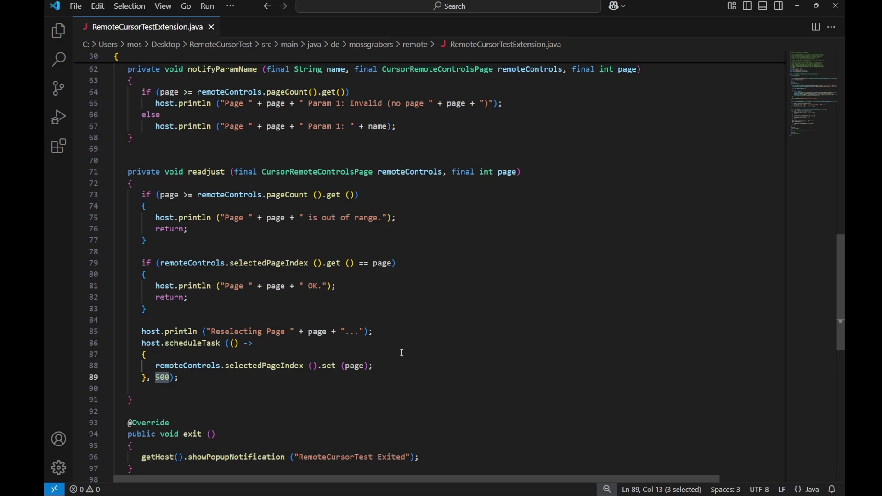
scroll(404, 360, "up", 4)
scroll(392, 349, "up", 6)
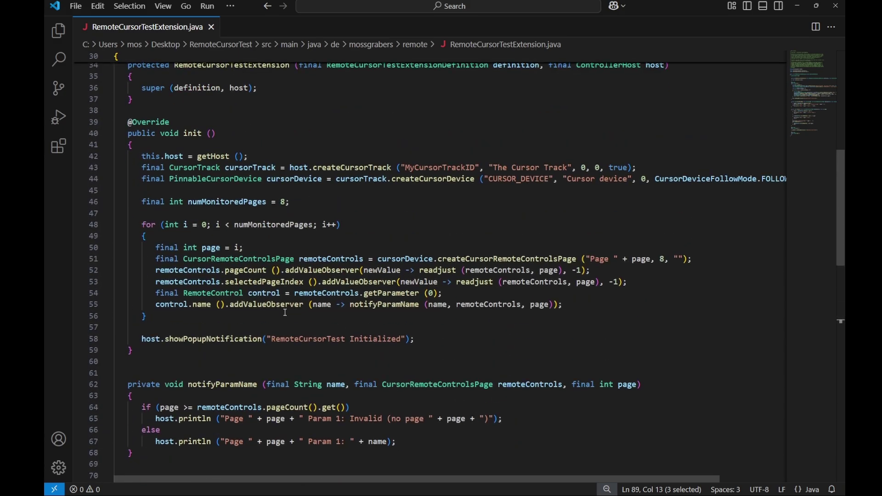
scroll(276, 216, "down", 12)
scroll(318, 260, "up", 3)
scroll(319, 260, "up", 6)
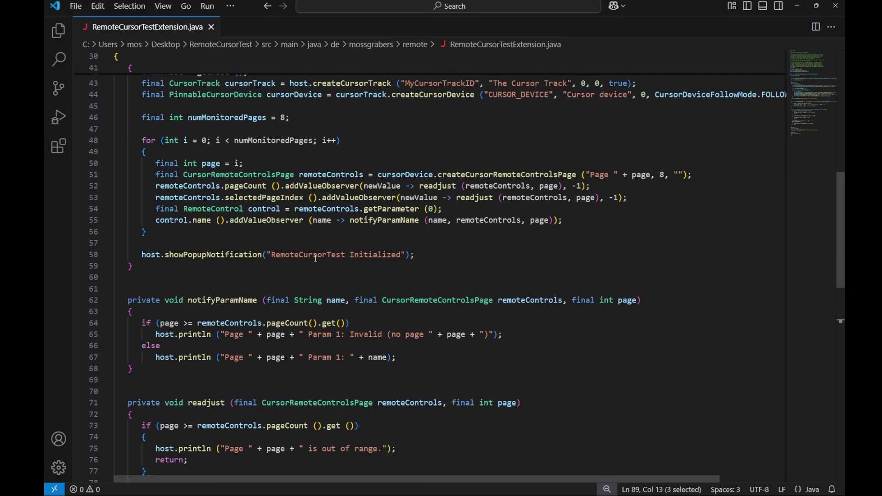
scroll(315, 254, "up", 2)
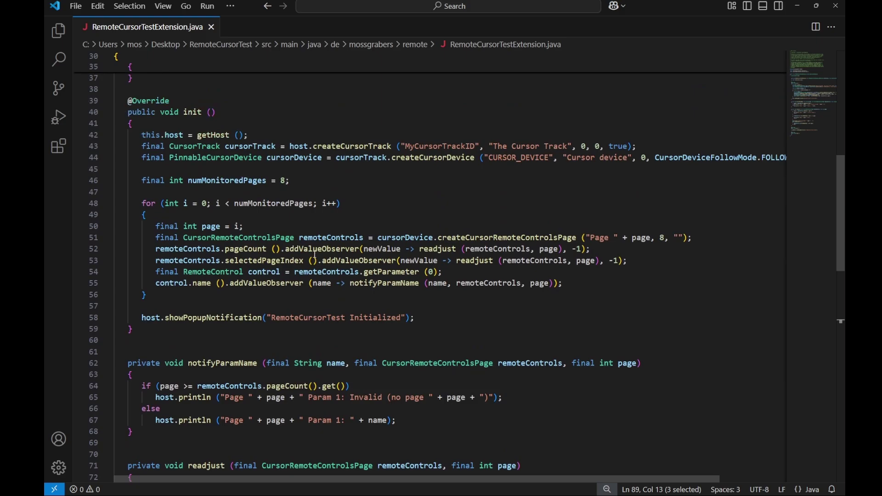